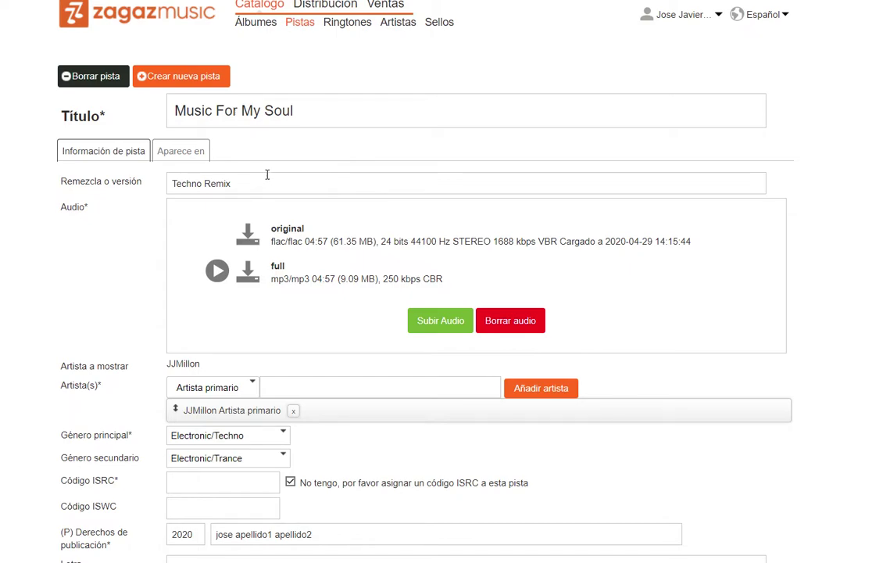
# - Review the track's title, version, audio files, artist entry and the options for its primary genre
pyautogui.moveTo(324, 110); pyautogui.dragTo(166, 118)
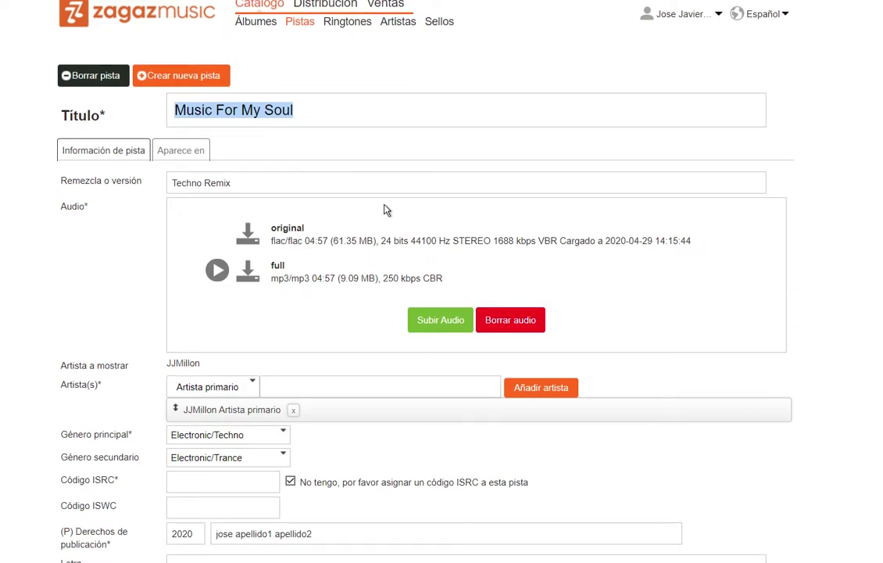
pyautogui.scroll(-3, 386, 207)
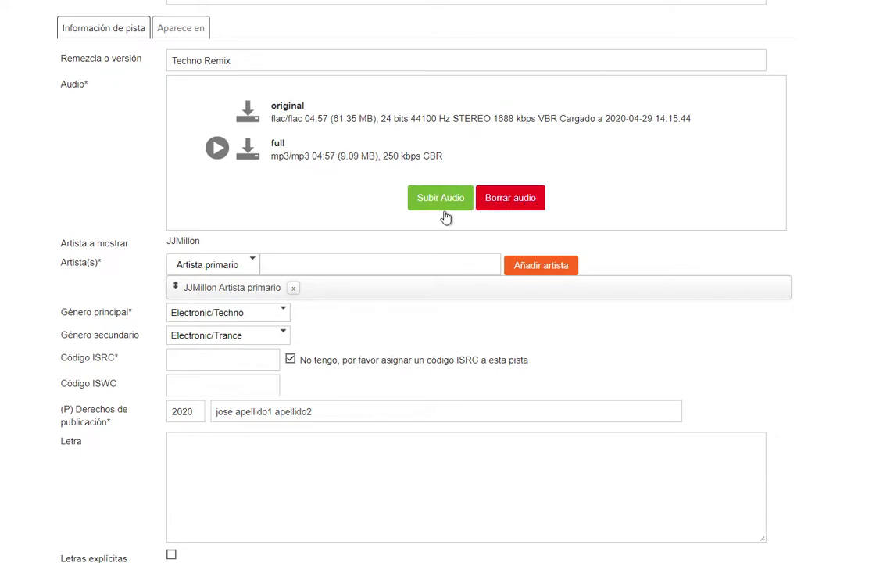
pyautogui.scroll(-1, 338, 207)
pyautogui.scroll(-1, 337, 207)
pyautogui.click(287, 198)
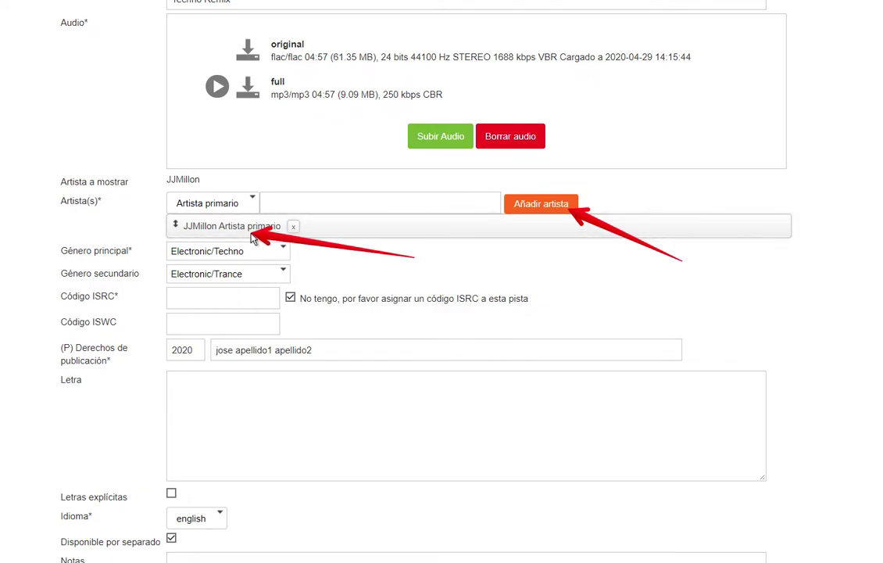
pyautogui.click(380, 201)
pyautogui.moveTo(496, 227)
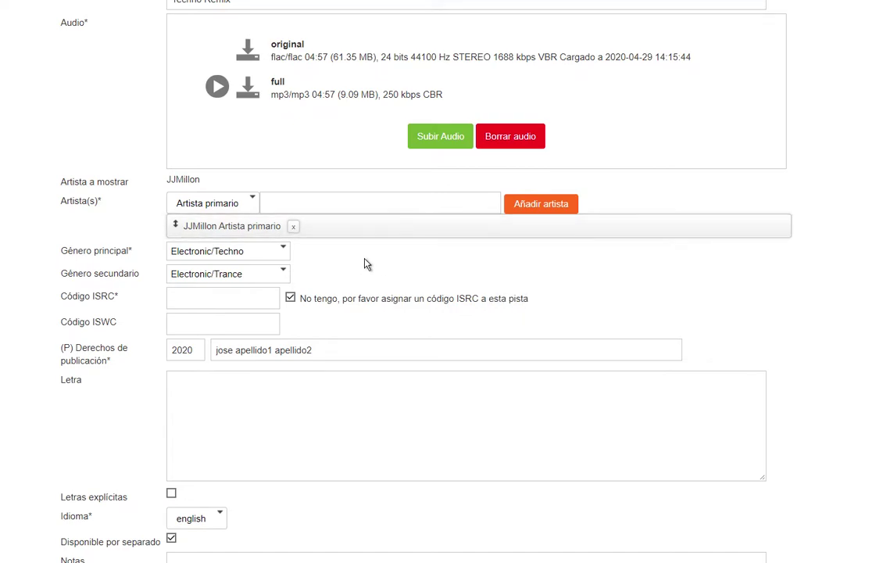
pyautogui.click(283, 252)
pyautogui.click(284, 253)
pyautogui.click(283, 251)
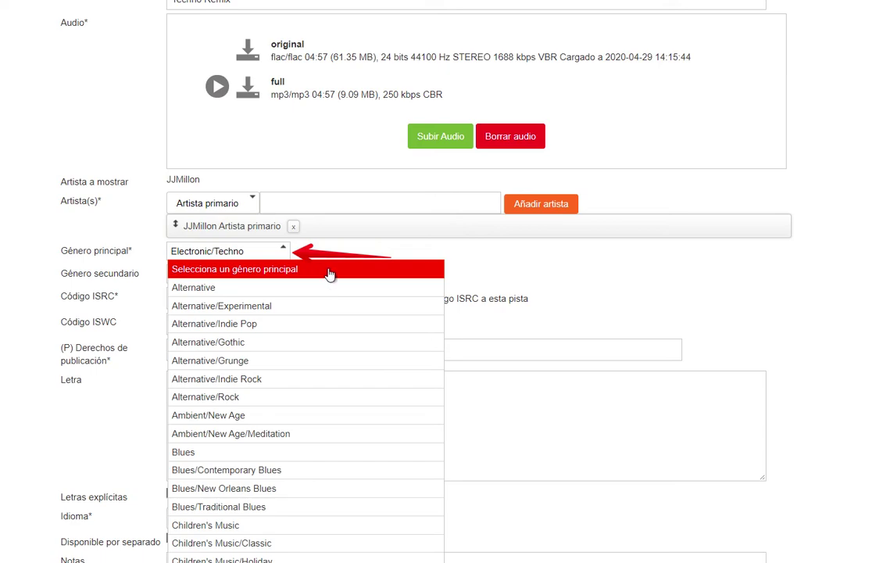
pyautogui.click(536, 260)
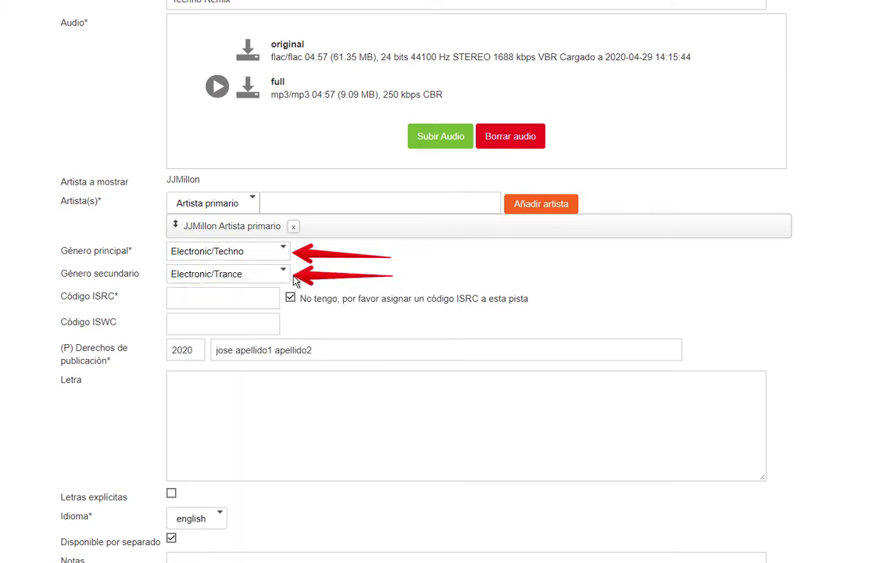
# - Review the track's ISRC and ISWC codes, publishing rights, lyrics, language, separate availability and notes fields
pyautogui.scroll(-2, 226, 271)
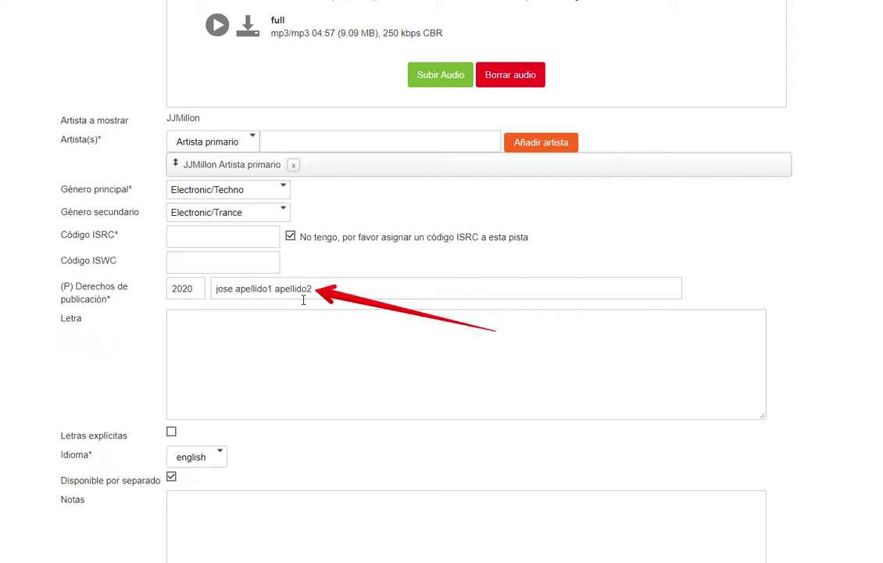
pyautogui.scroll(4, 337, 322)
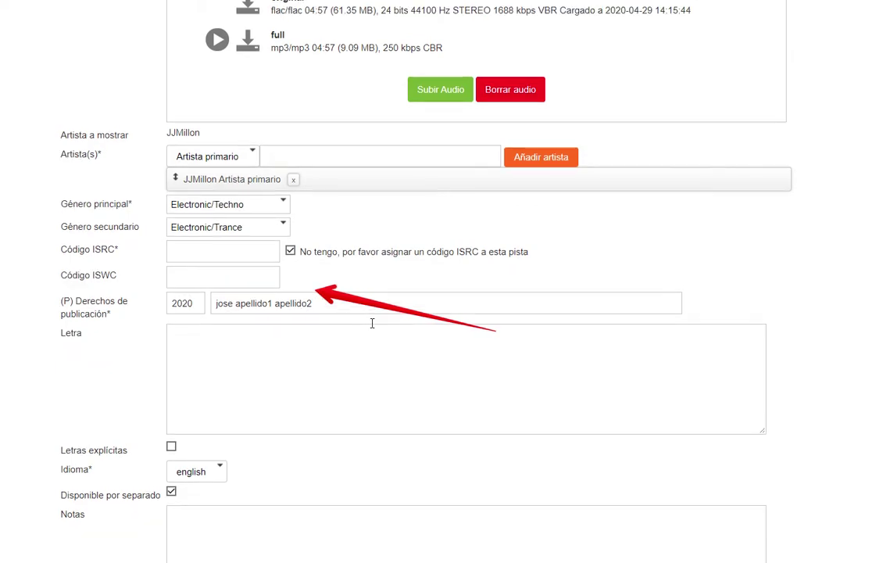
pyautogui.scroll(-2, 364, 321)
pyautogui.scroll(-2, 364, 324)
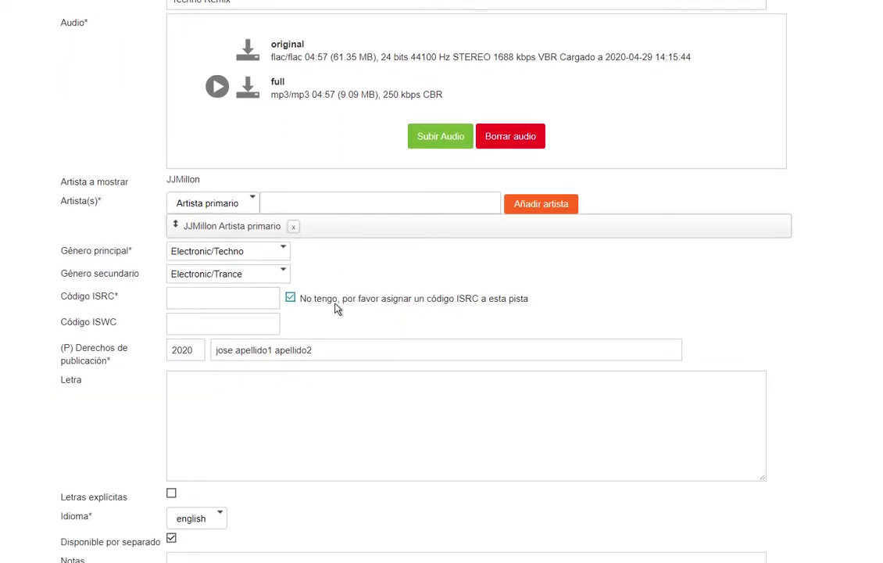
pyautogui.scroll(-2, 337, 297)
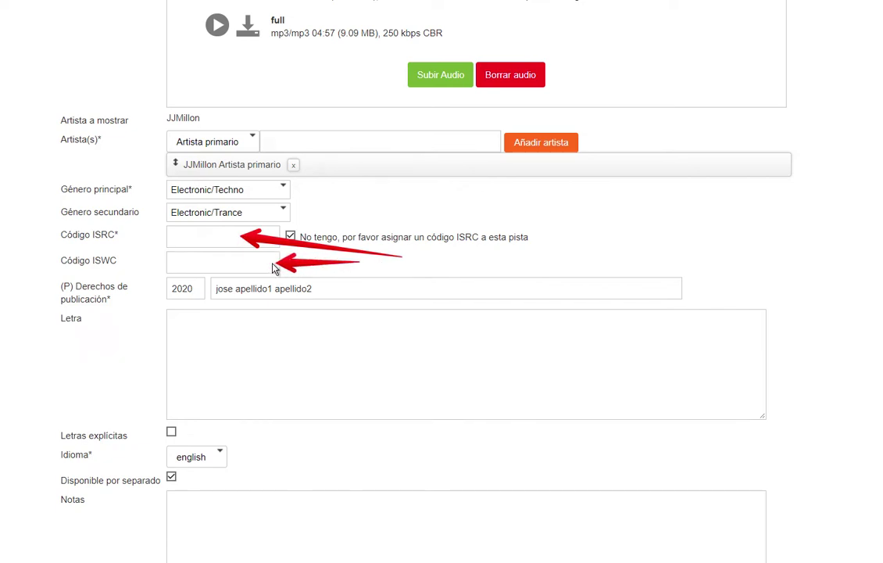
pyautogui.scroll(-4, 338, 301)
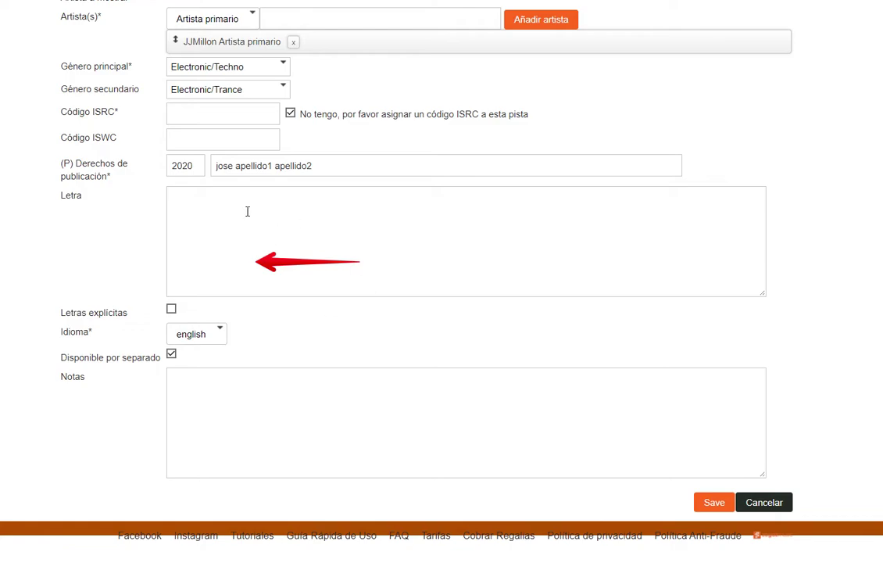
pyautogui.click(302, 207)
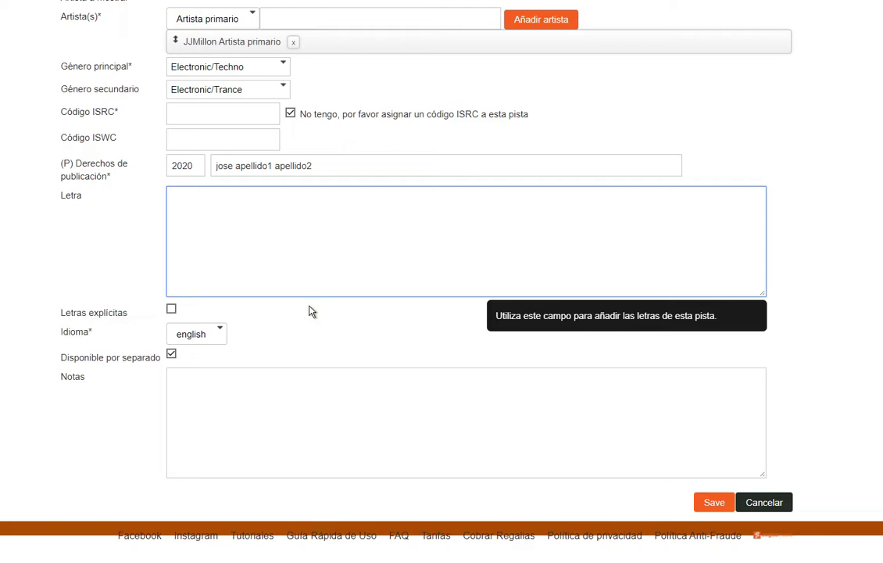
pyautogui.scroll(-1, 308, 329)
pyautogui.moveTo(351, 381); pyautogui.dragTo(238, 375)
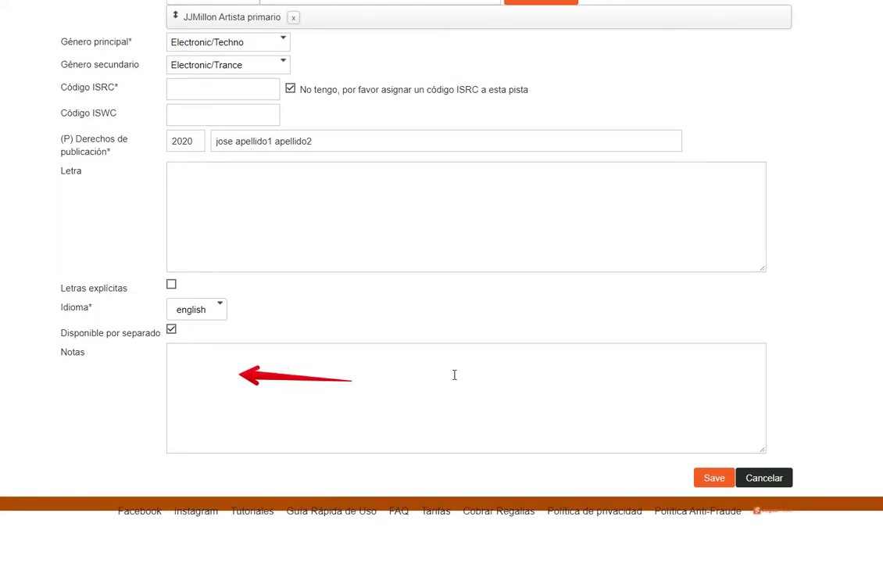
pyautogui.scroll(2, 386, 357)
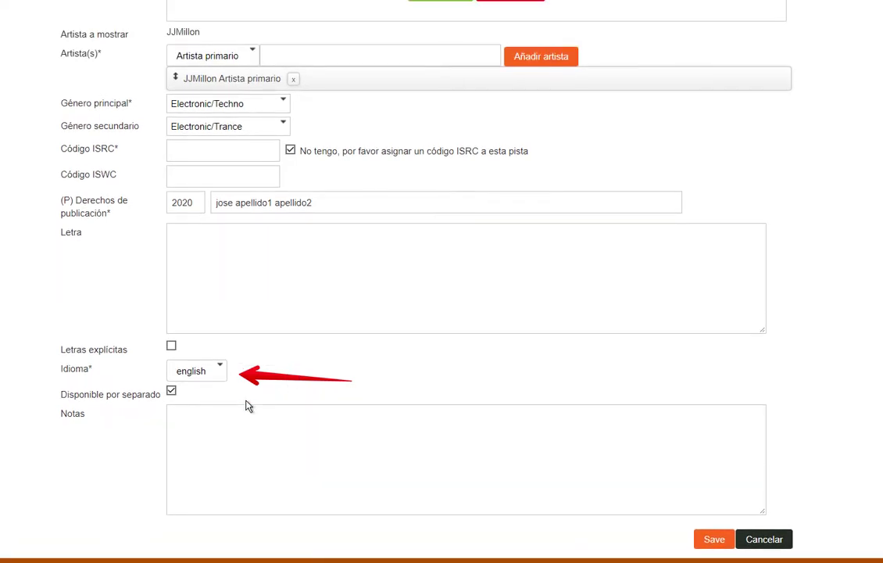
pyautogui.moveTo(325, 396); pyautogui.dragTo(179, 396)
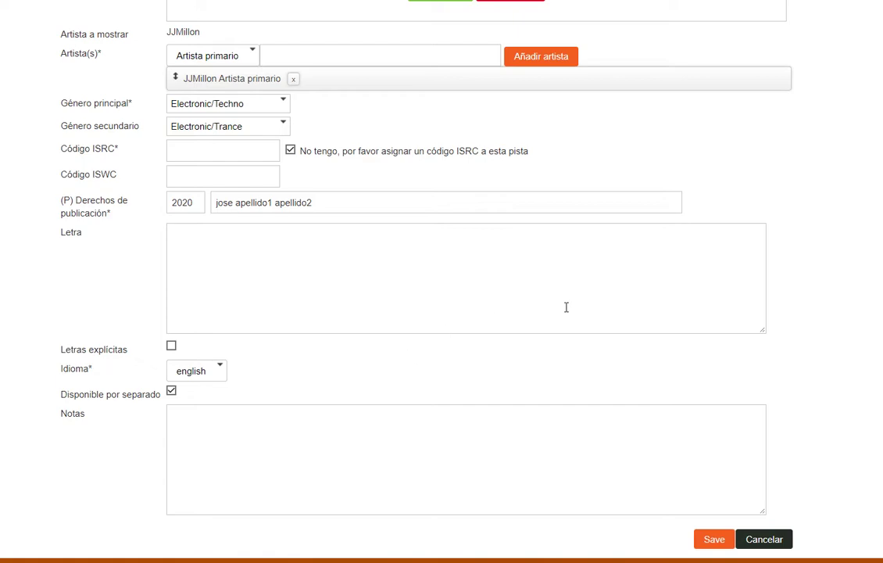
# - Save the track's information and run the validation of the Music For My Soul album
pyautogui.scroll(-2, 695, 448)
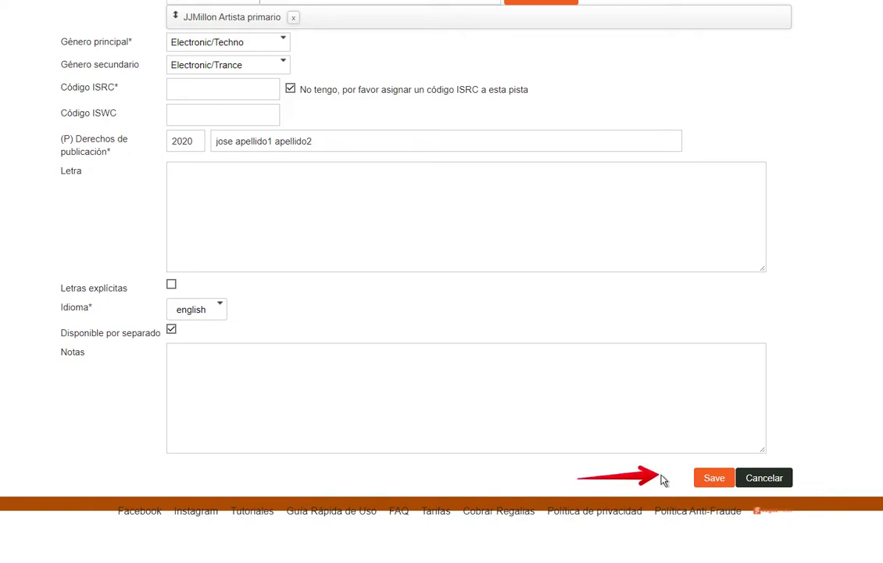
pyautogui.click(712, 481)
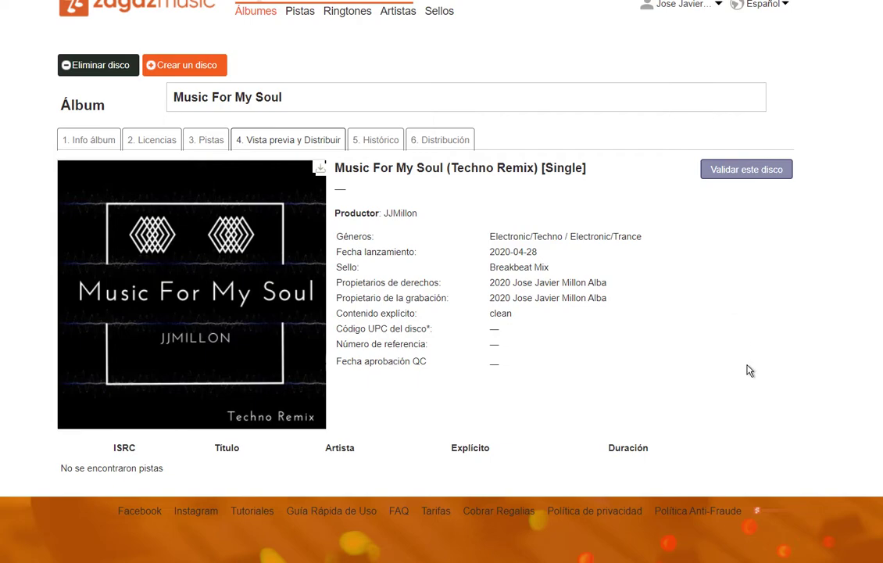
pyautogui.click(746, 169)
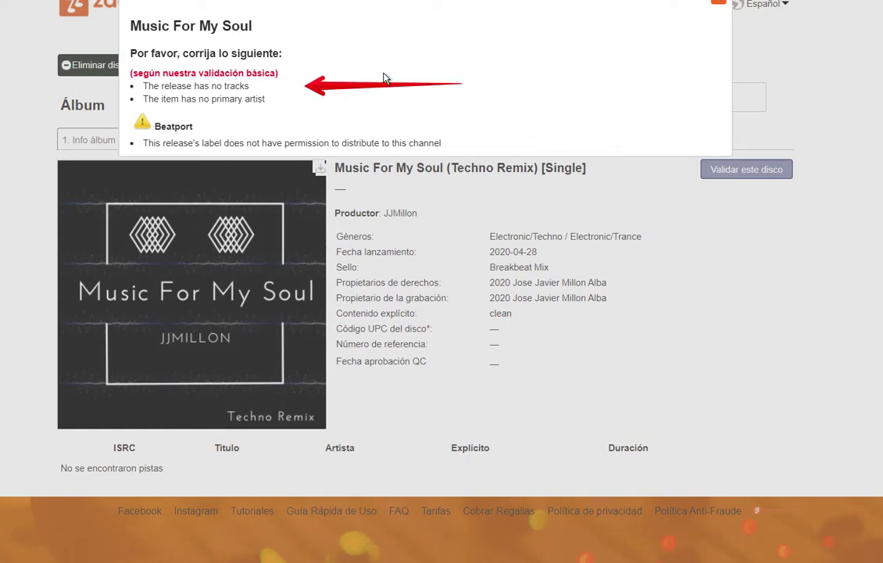
pyautogui.press('Escape')
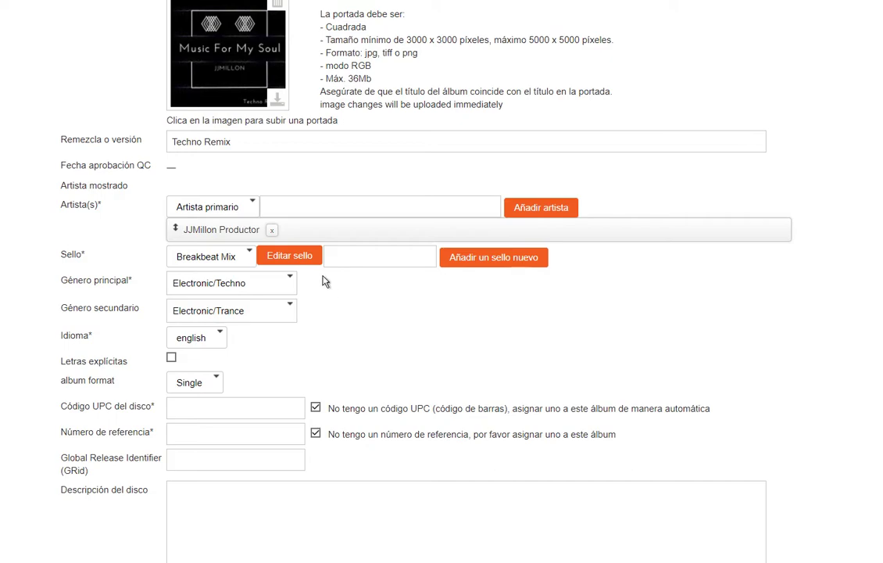
# - Replace the album's Productor credit with the artist named on the cover as Artista primario, and save the album
pyautogui.moveTo(254, 212)
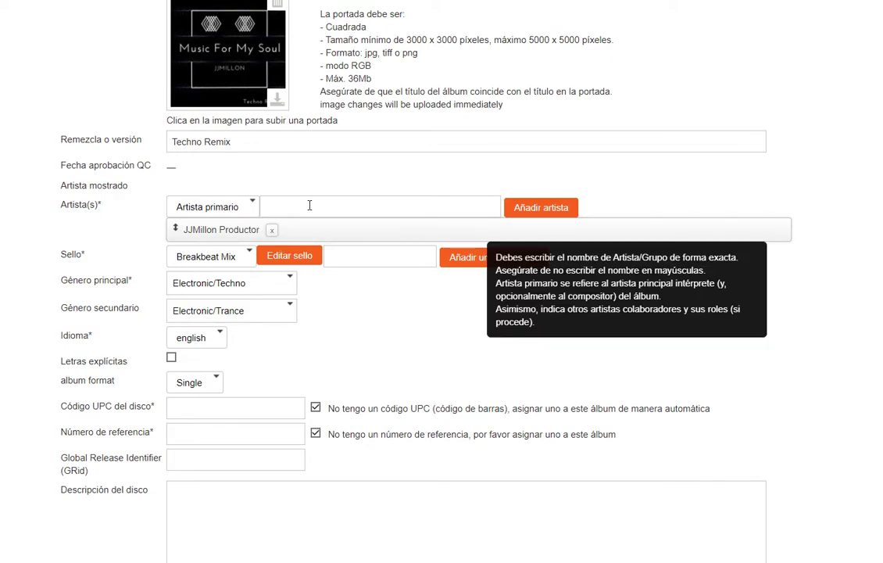
pyautogui.press('BackSpace')
pyautogui.press('BackSpace')
pyautogui.write('JJMillon')
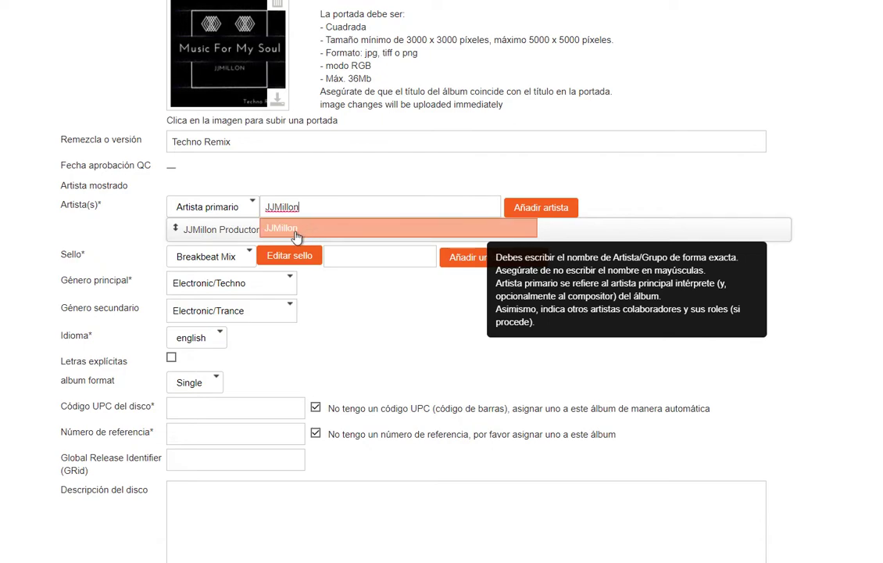
pyautogui.click(533, 209)
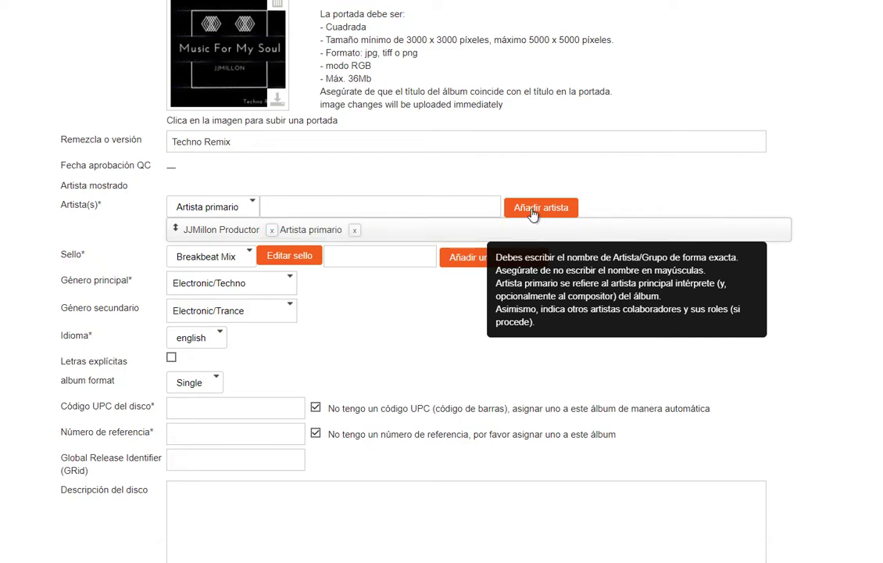
pyautogui.click(271, 232)
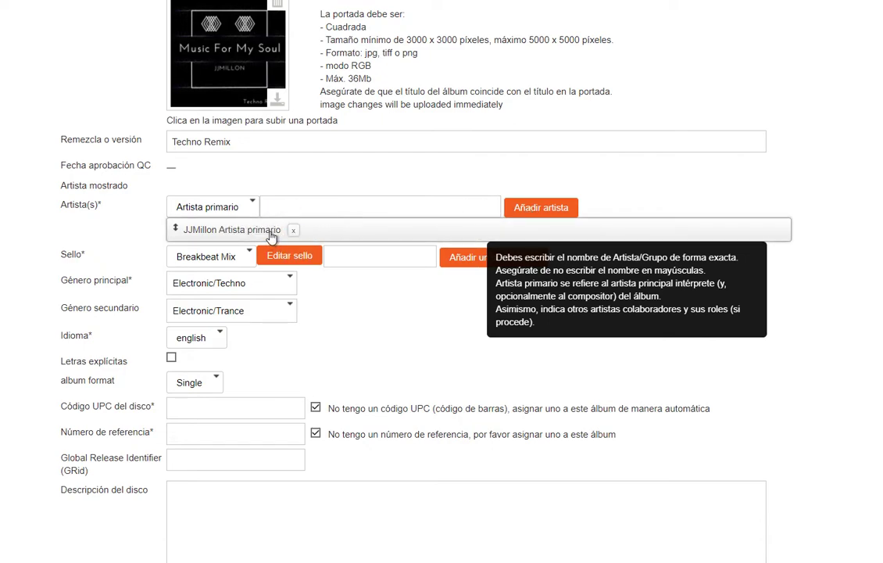
pyautogui.scroll(-2, 561, 360)
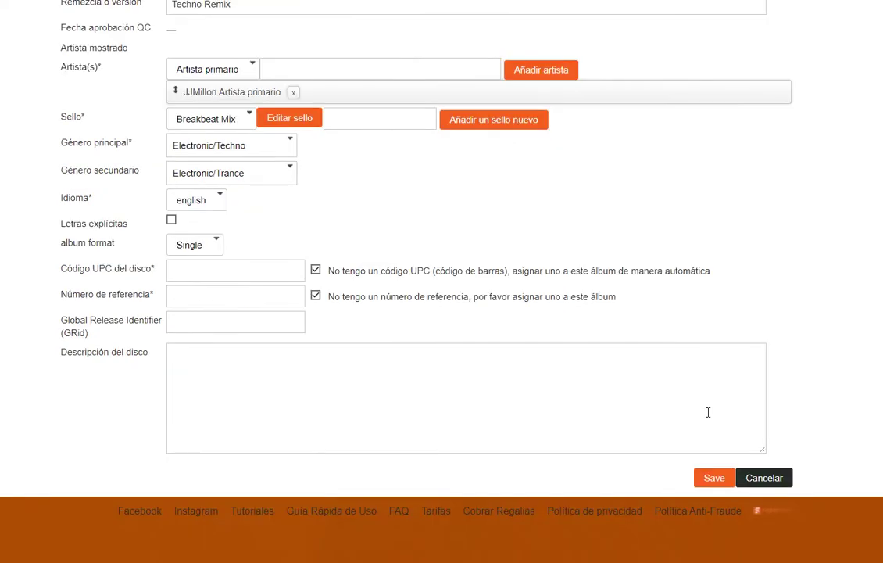
pyautogui.click(715, 479)
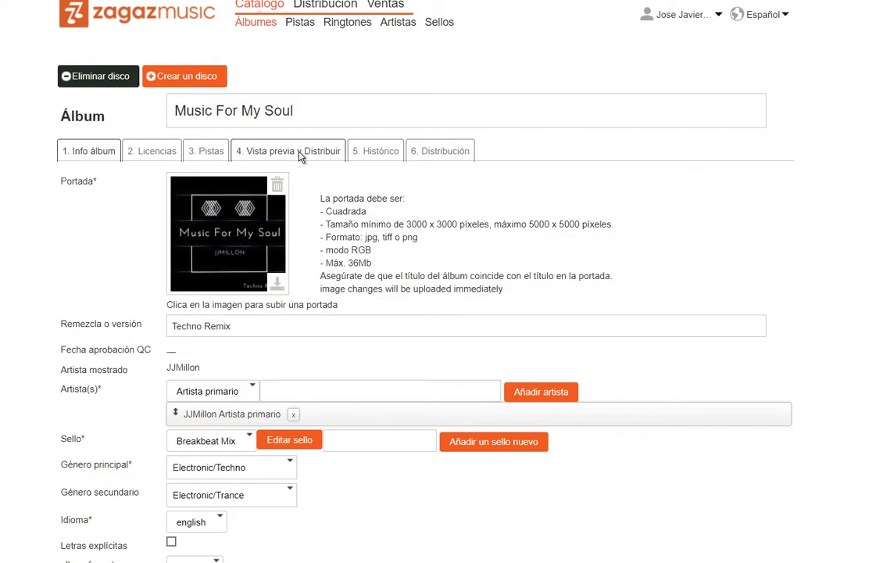
# - Distribute the Music For My Soul single from its preview, keeping all the preselected channels
pyautogui.click(301, 153)
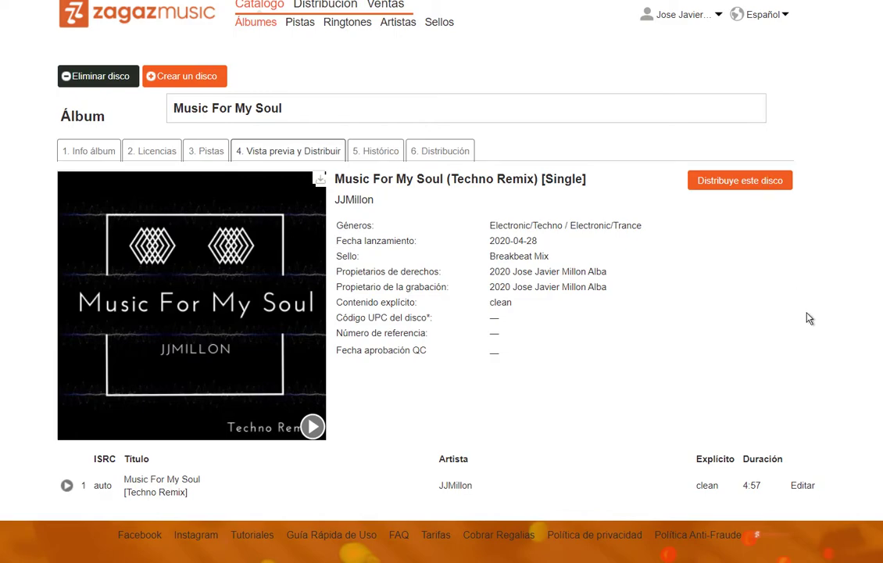
pyautogui.click(769, 182)
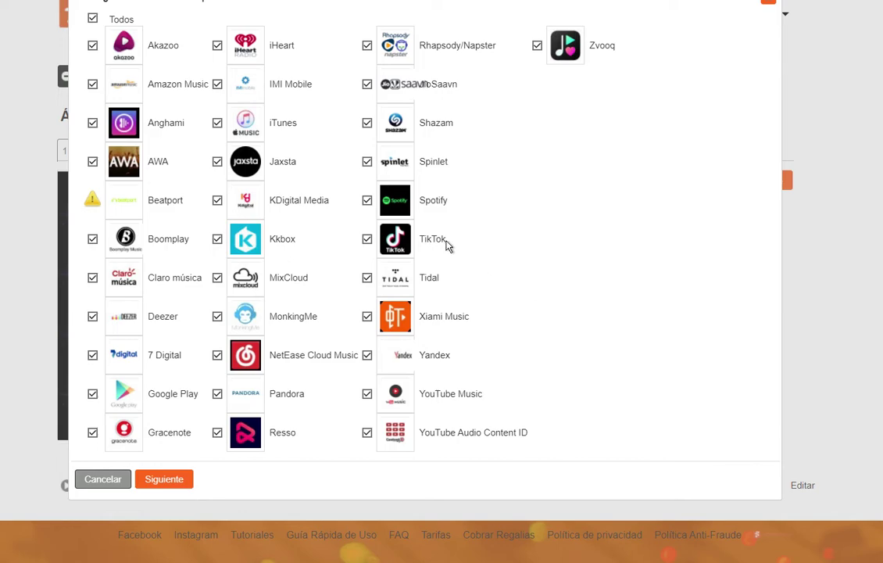
pyautogui.moveTo(91, 201)
pyautogui.click(164, 479)
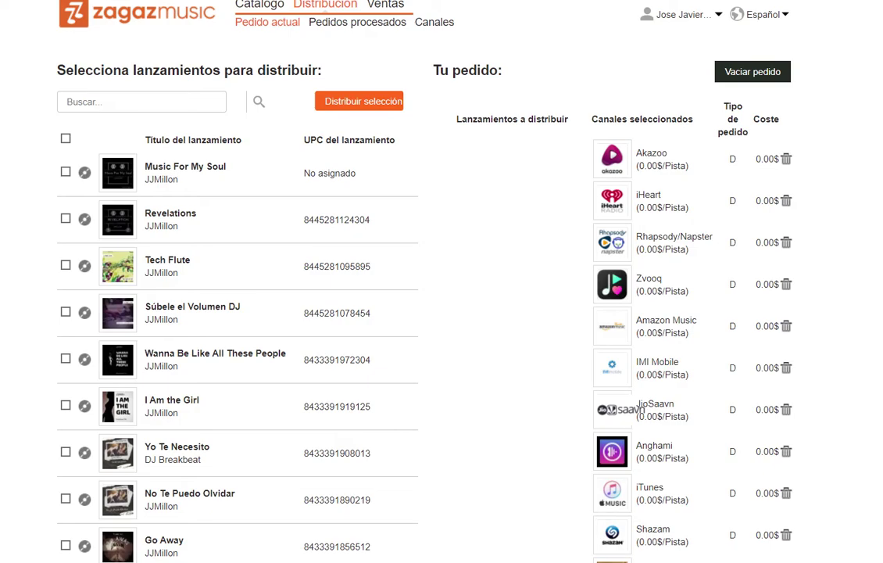
# - Confirm the distribution order and accept the licence statement and the iTunes and Shazam conditions
pyautogui.scroll(-15, 442, 281)
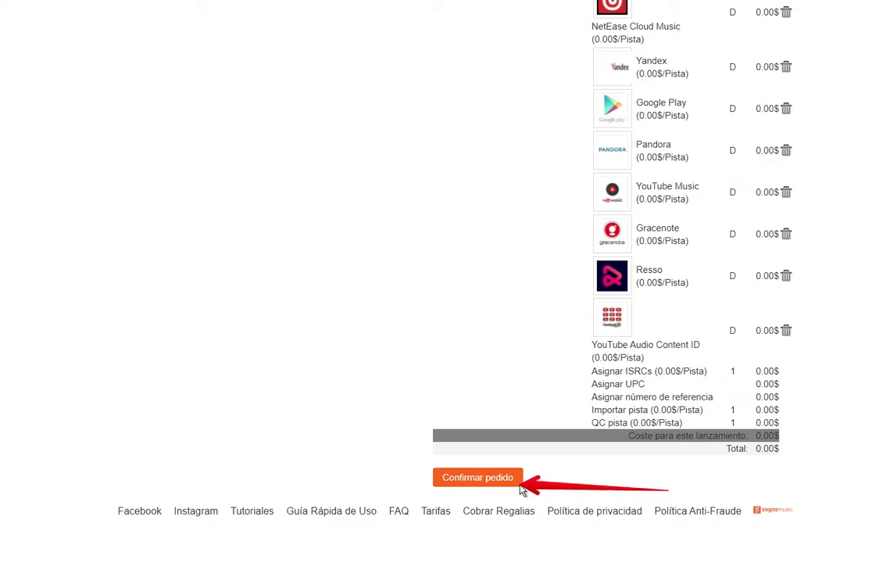
pyautogui.click(500, 483)
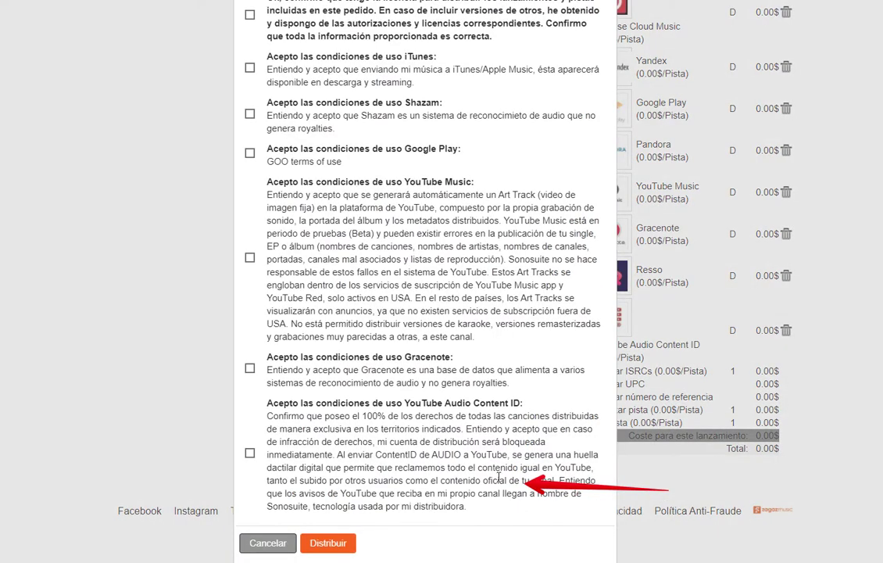
pyautogui.scroll(5, 406, 407)
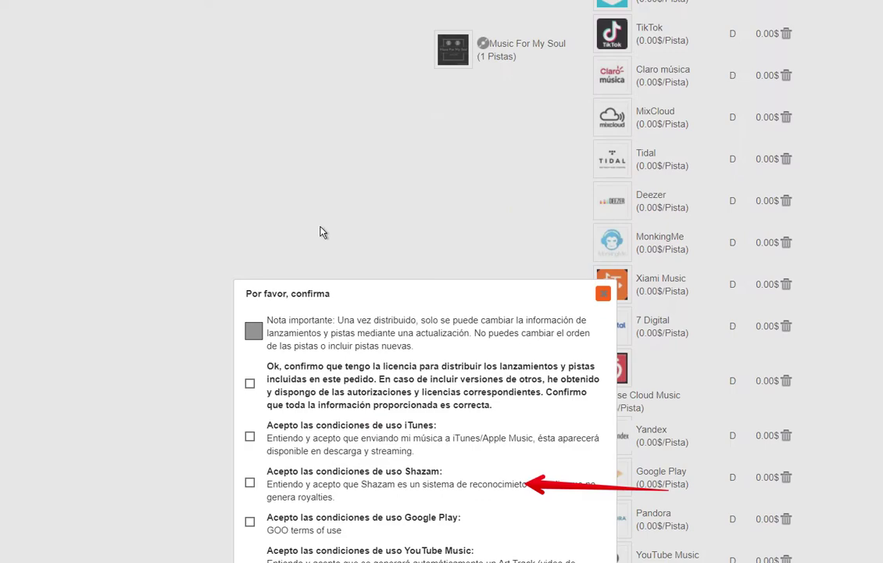
pyautogui.click(250, 383)
pyautogui.scroll(-3, 251, 375)
pyautogui.click(251, 314)
pyautogui.click(250, 360)
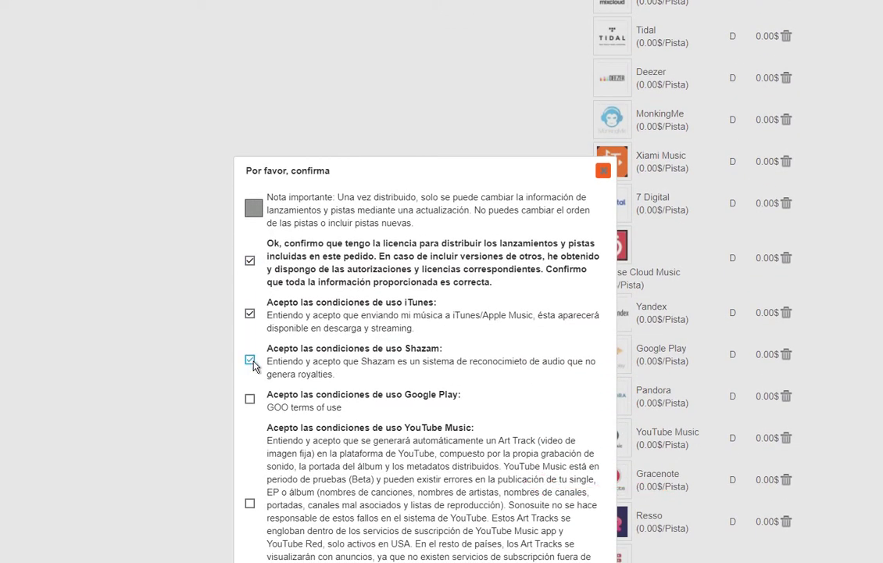
# - Accept the Google Play, YouTube Music, Gracenote and YouTube Audio Content ID conditions and submit the order for distribution
pyautogui.scroll(-3, 253, 366)
pyautogui.click(250, 276)
pyautogui.click(250, 380)
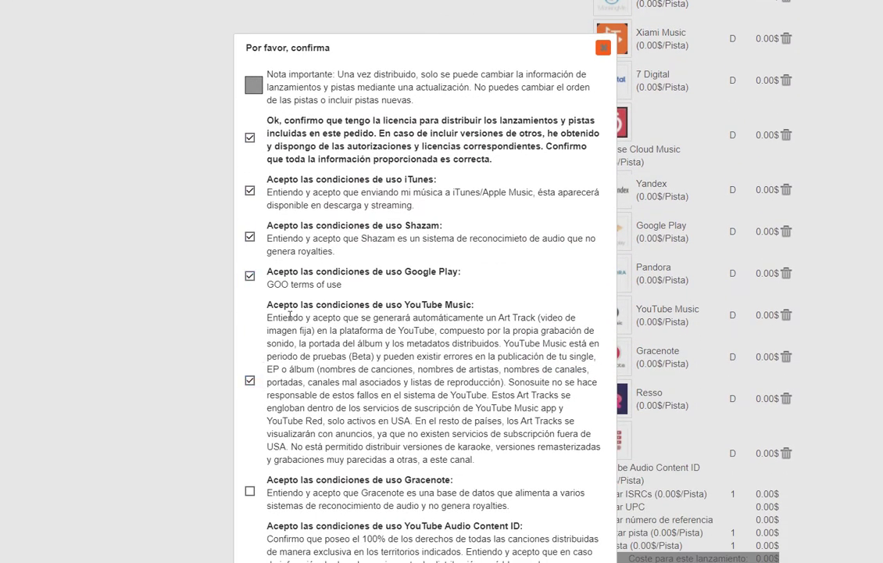
pyautogui.scroll(-3, 287, 317)
pyautogui.click(249, 367)
pyautogui.click(248, 455)
pyautogui.click(332, 544)
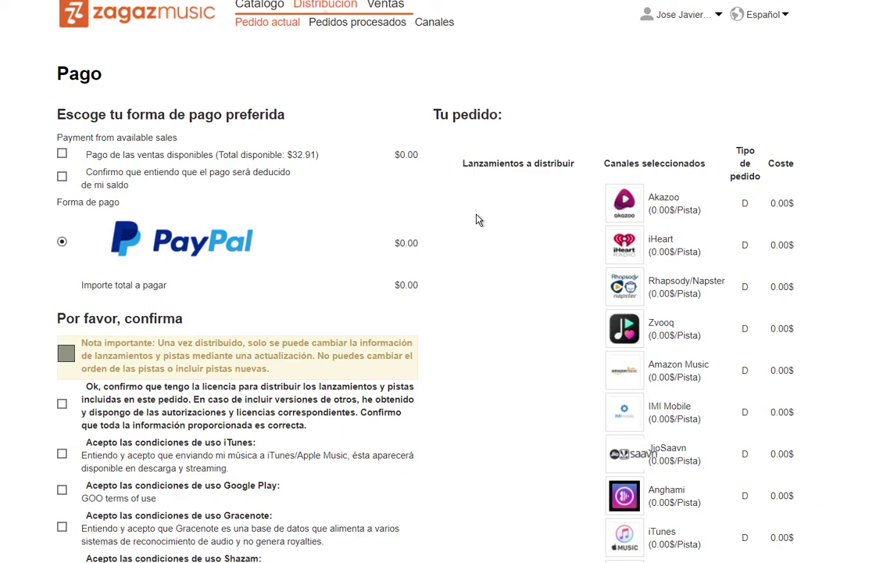
# - On the payment page, accept the licence statement and the iTunes, Google Play, Gracenote and Shazam conditions
pyautogui.scroll(-3, 477, 219)
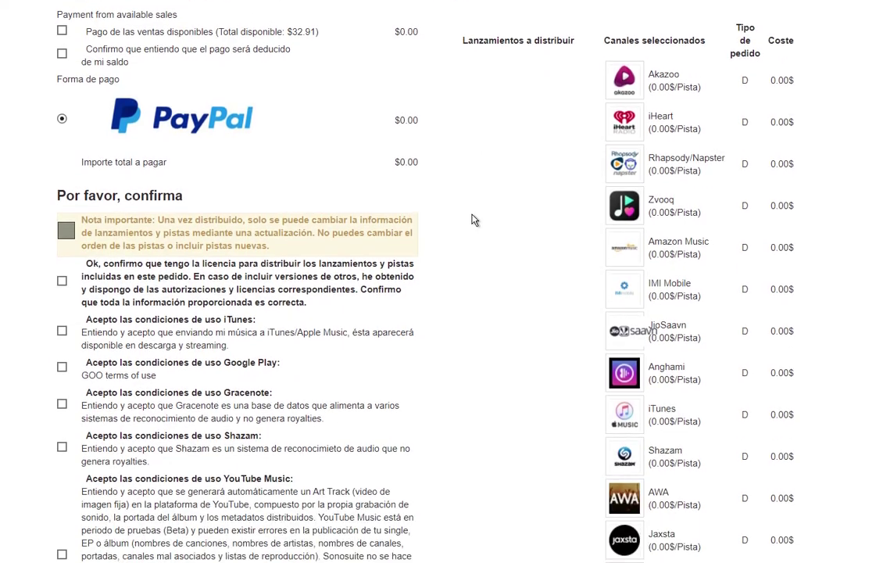
pyautogui.click(62, 281)
pyautogui.scroll(-4, 69, 249)
pyautogui.click(62, 147)
pyautogui.click(62, 184)
pyautogui.click(62, 221)
pyautogui.scroll(-3, 64, 251)
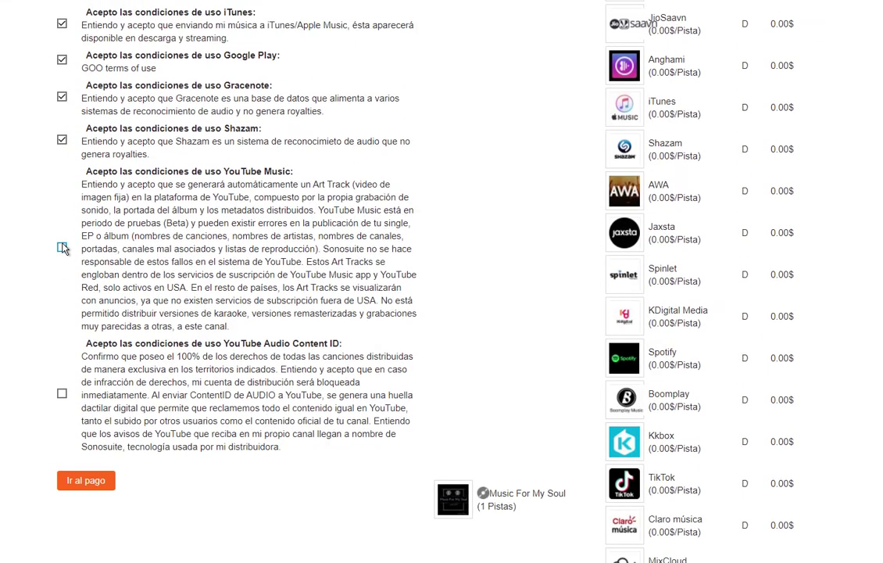